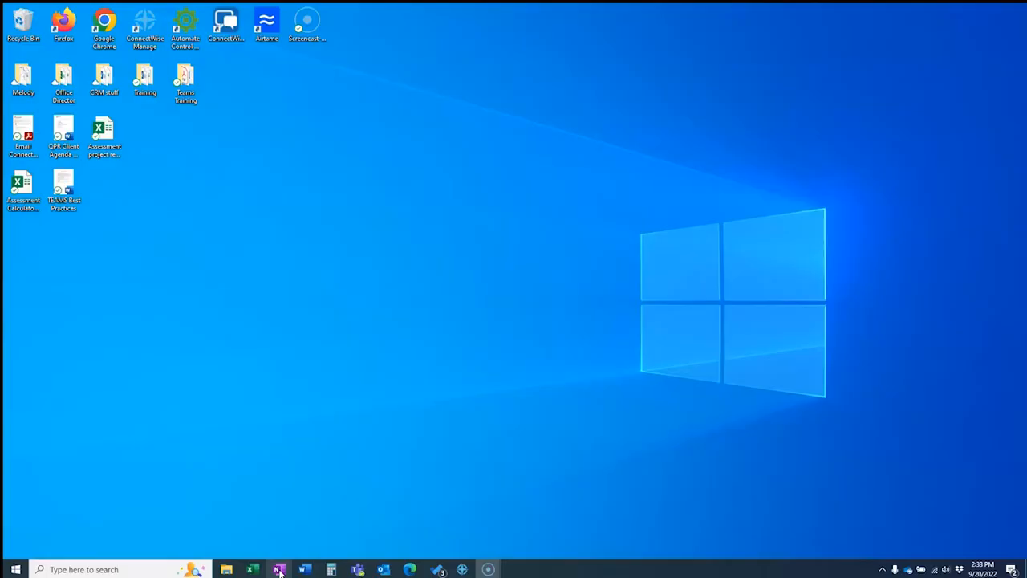
Switch to OneNote, check the list of notebooks, and add a blank page to the Productivity Tools Training section.
left_click(279, 570)
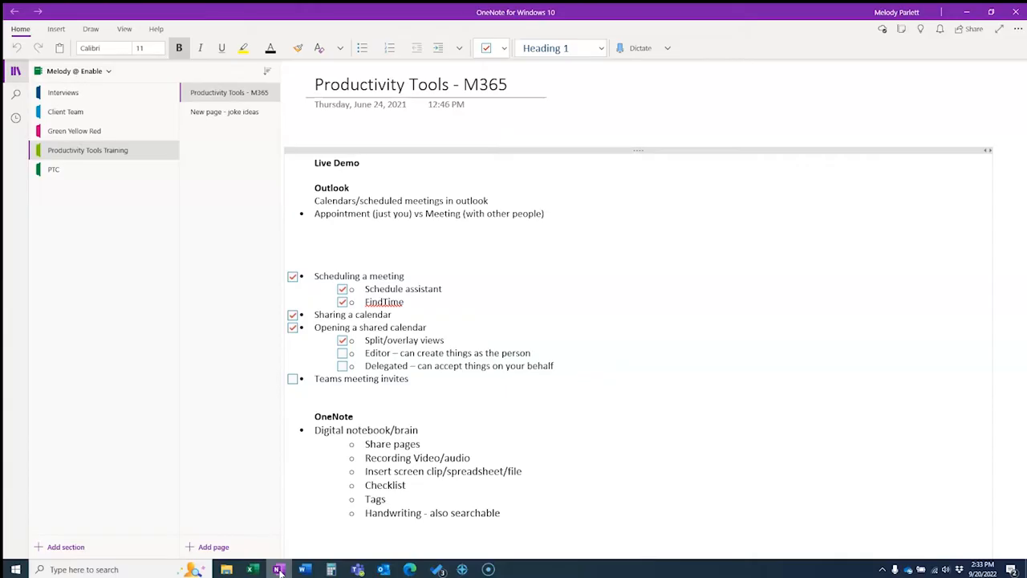
left_click(67, 71)
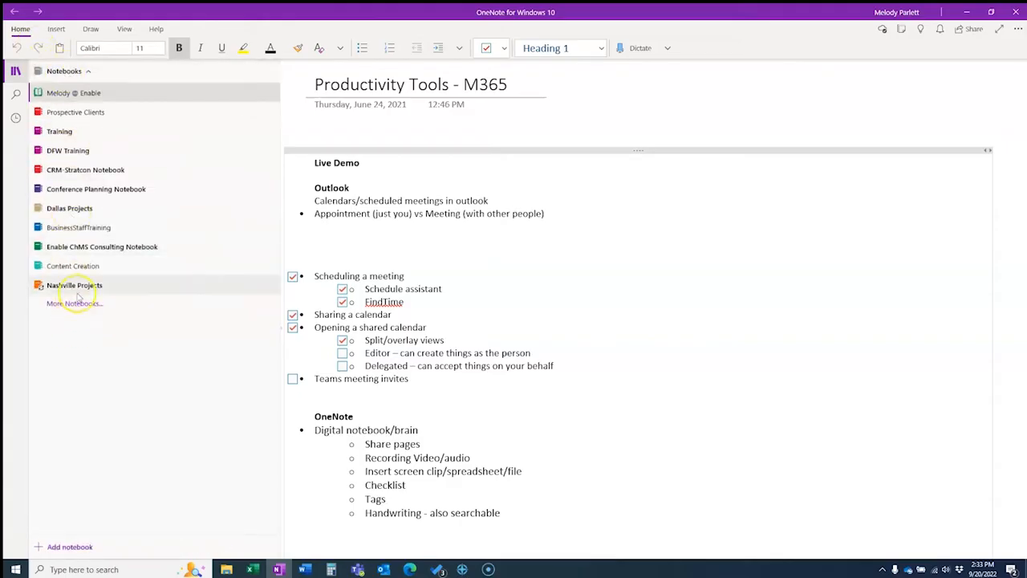
left_click(71, 93)
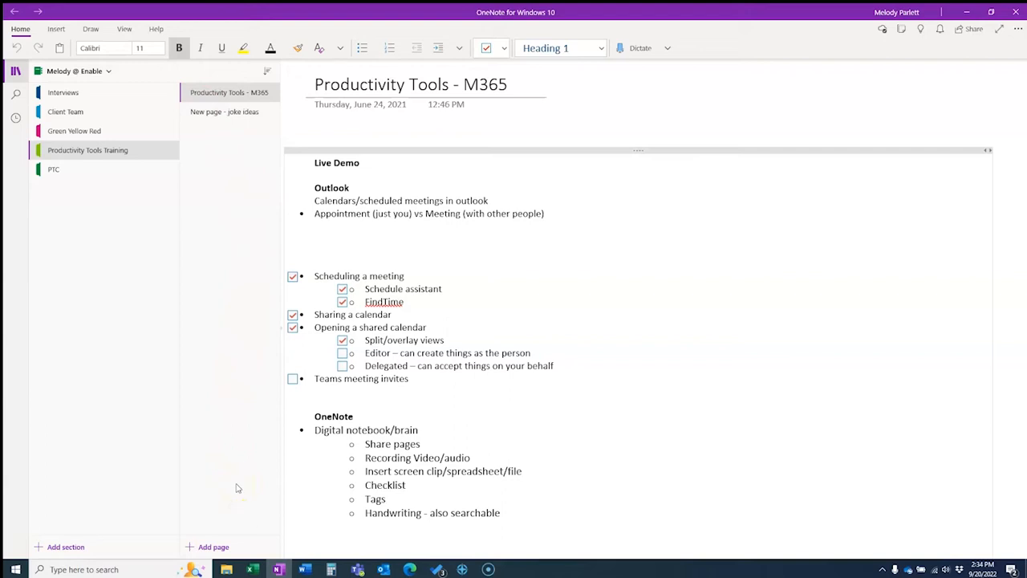
left_click(207, 547)
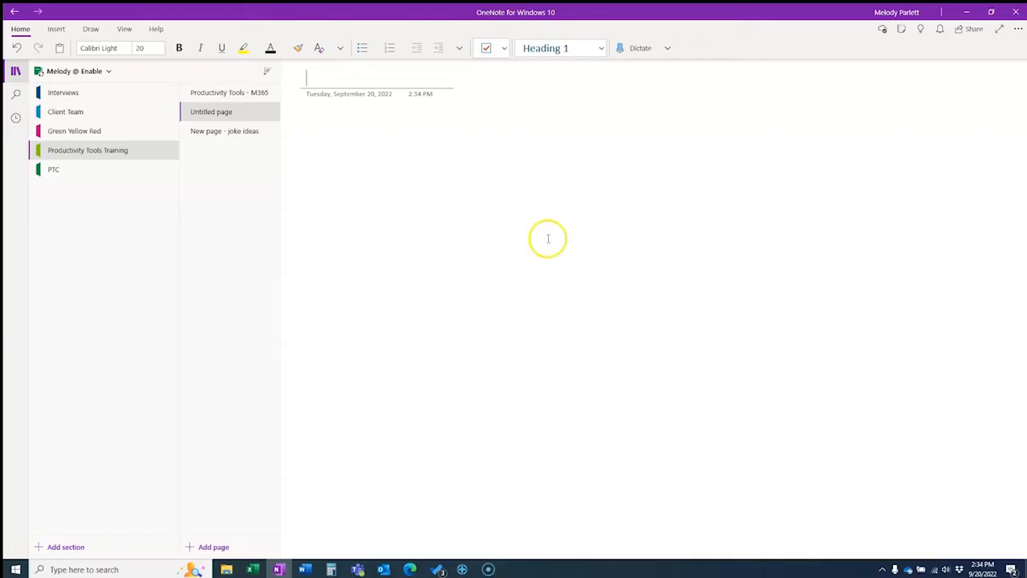
On the Productivity Tools - M365 page, clear and re-tick the Split/overlay views checkbox.
left_click(233, 93)
scroll(366, 303, "down", 2)
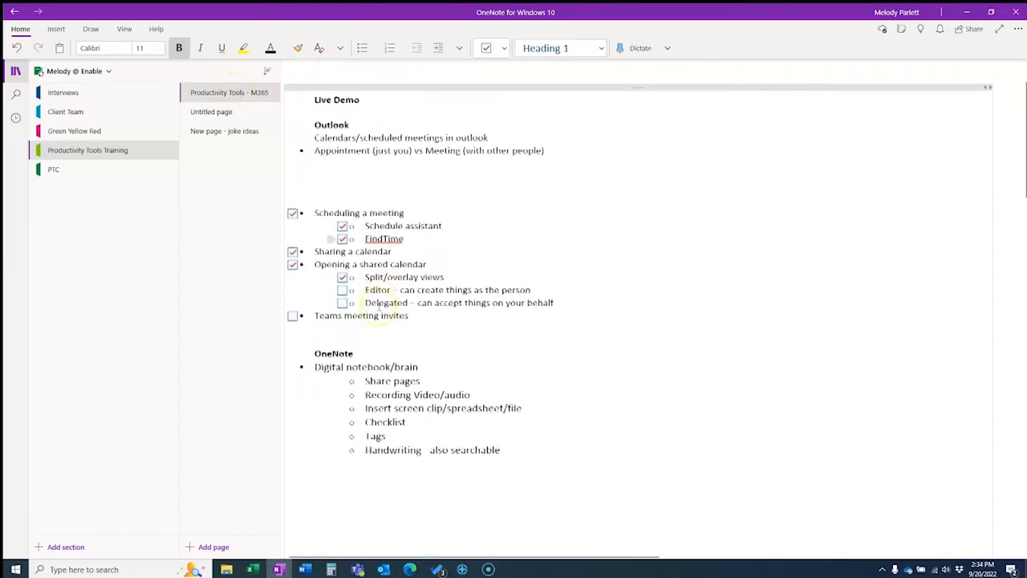
scroll(370, 305, "up", 3)
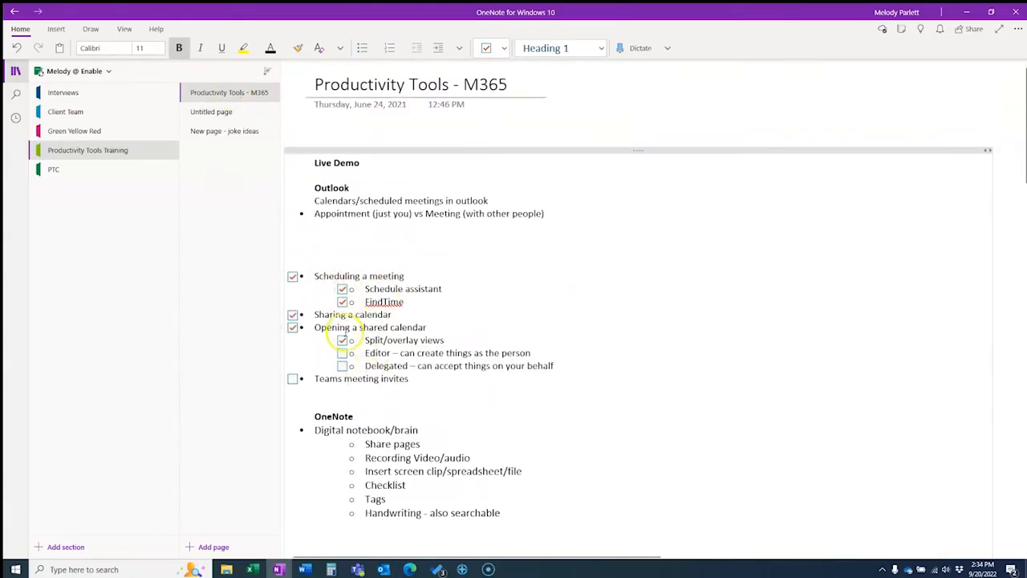
left_click(343, 340)
left_click(343, 340)
Dictate a paragraph beginning "Out of your head and onto paper" in the empty space below the OneNote bullet list.
scroll(479, 365, "down", 1)
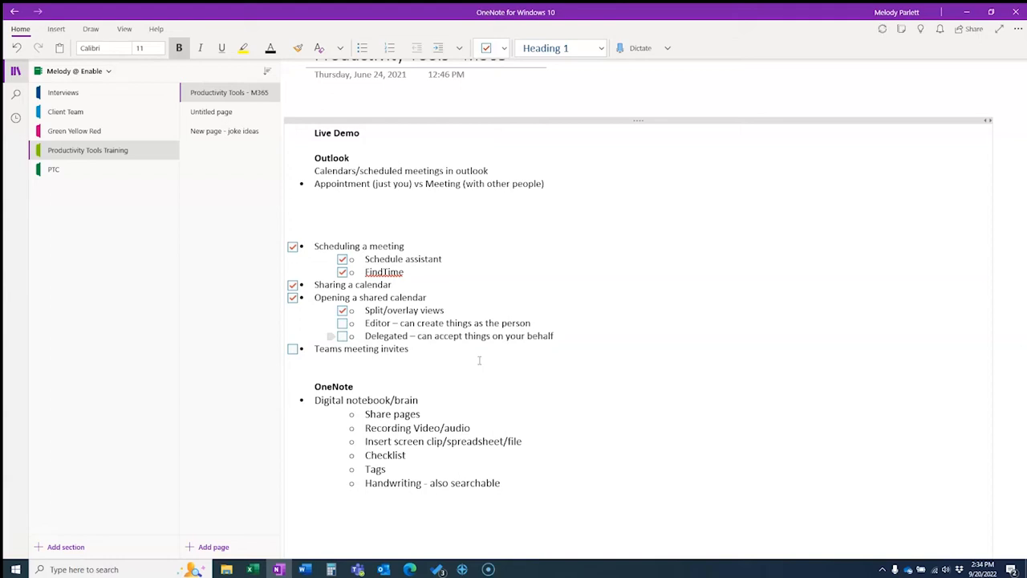
scroll(493, 387, "right", 1)
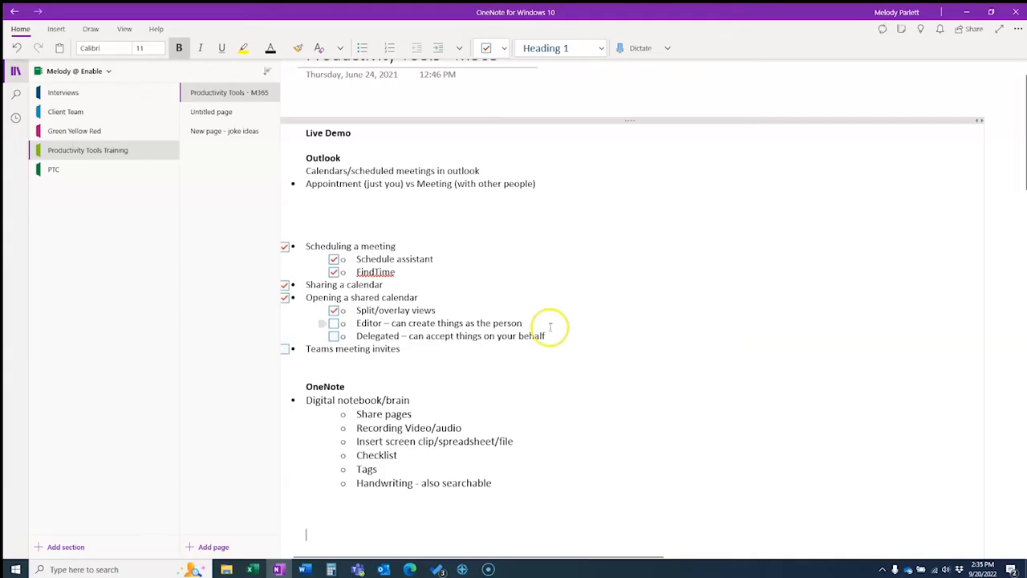
scroll(567, 328, "down", 4)
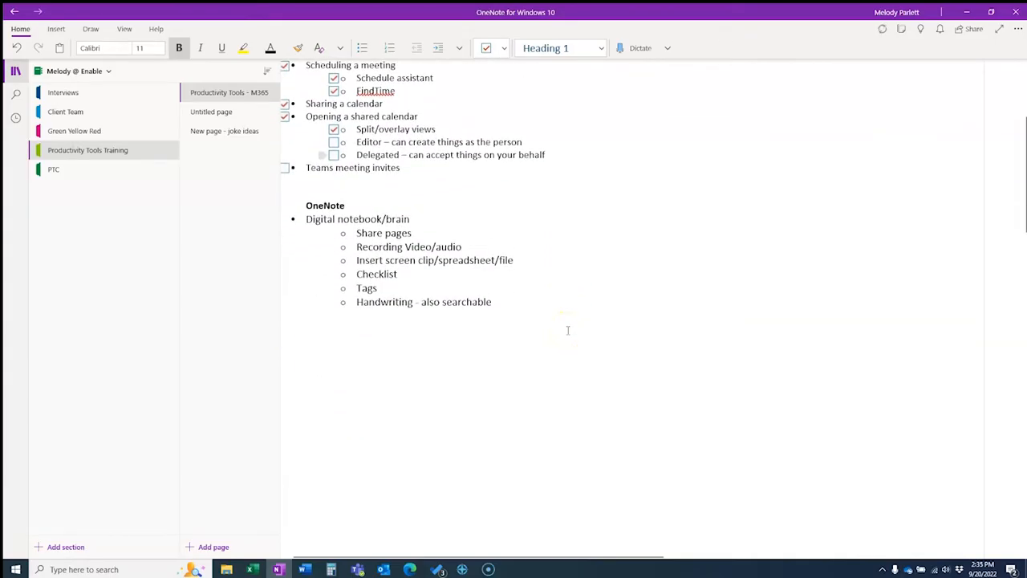
left_click(304, 391)
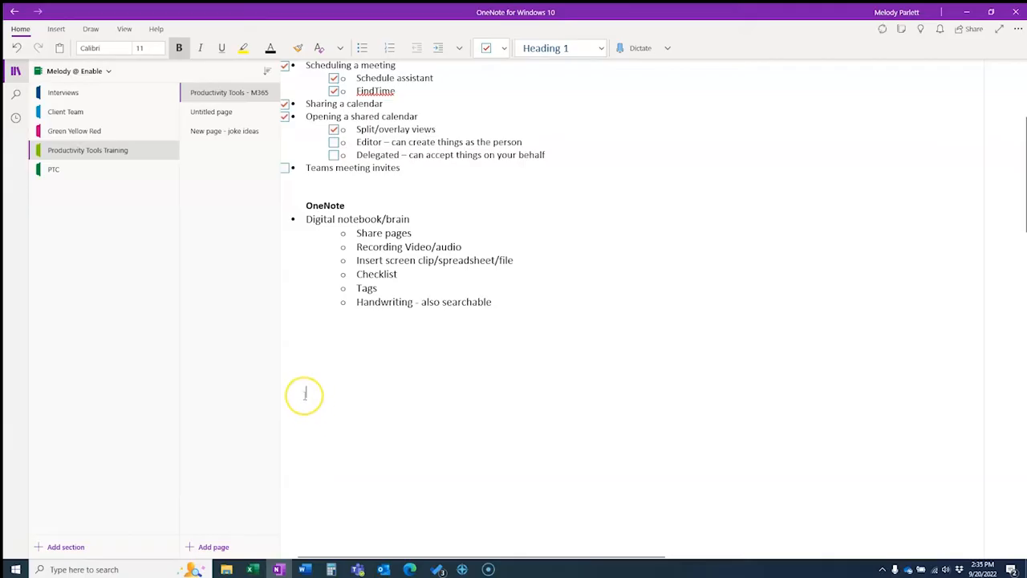
left_click(630, 53)
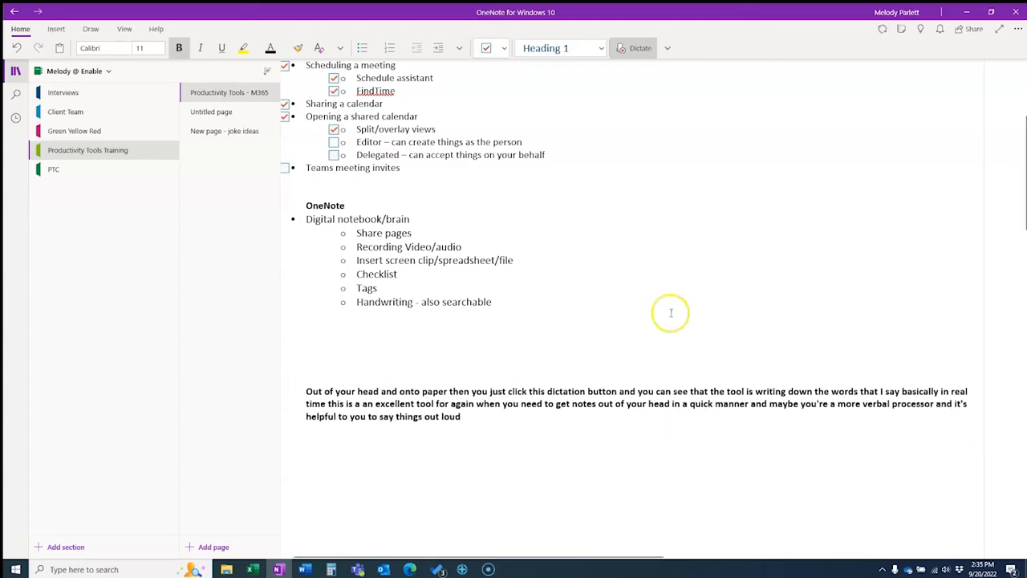
left_click(633, 50)
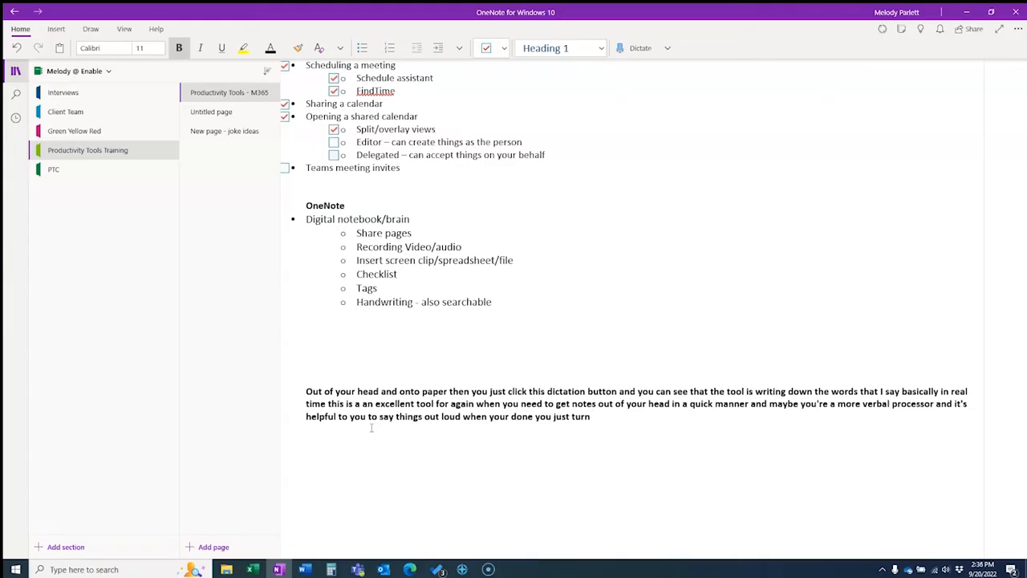
Search the current page for "notes" and look through the page for the matching text.
key("ctrl+e")
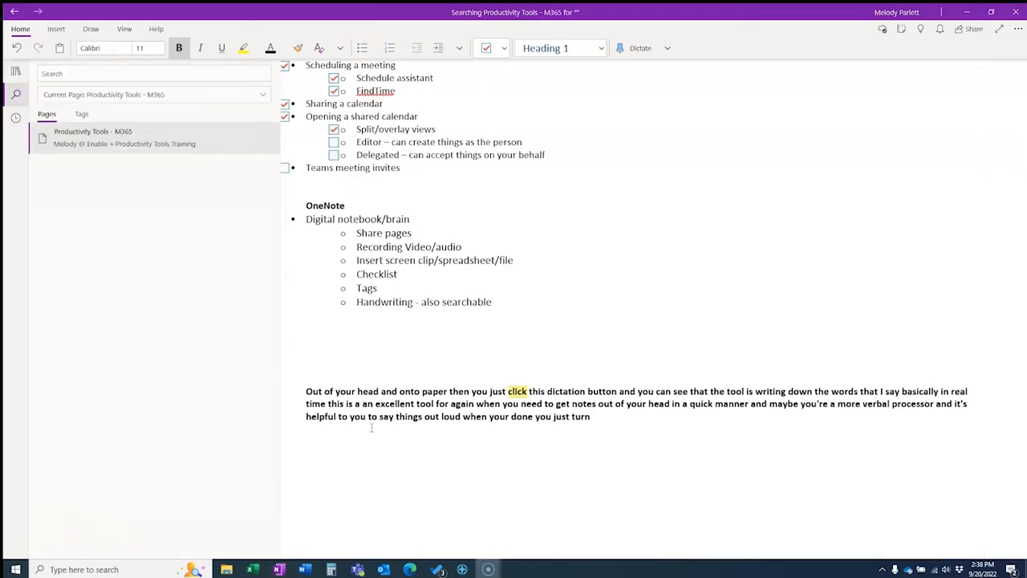
left_click(110, 80)
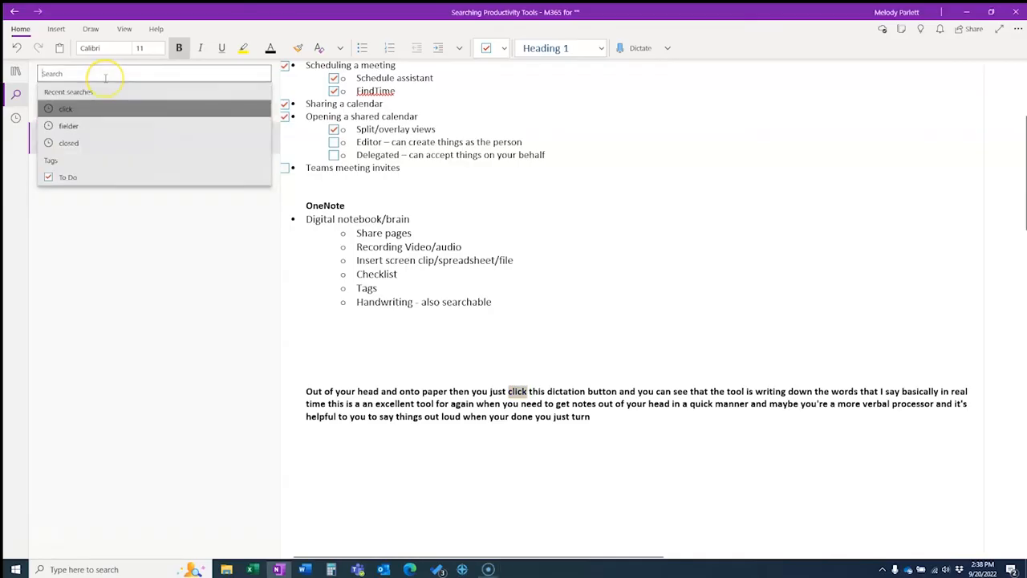
type("notes")
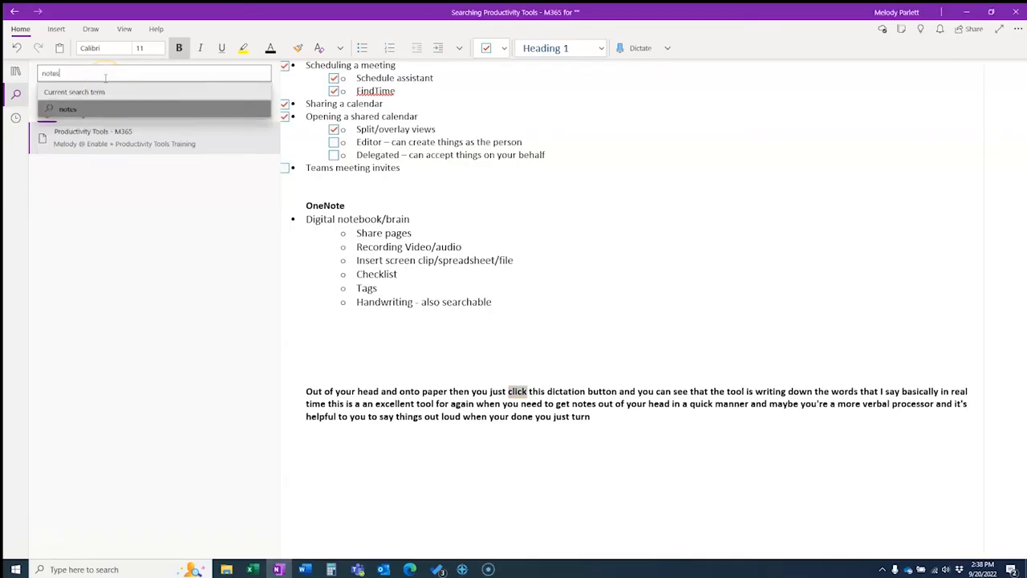
left_click(87, 112)
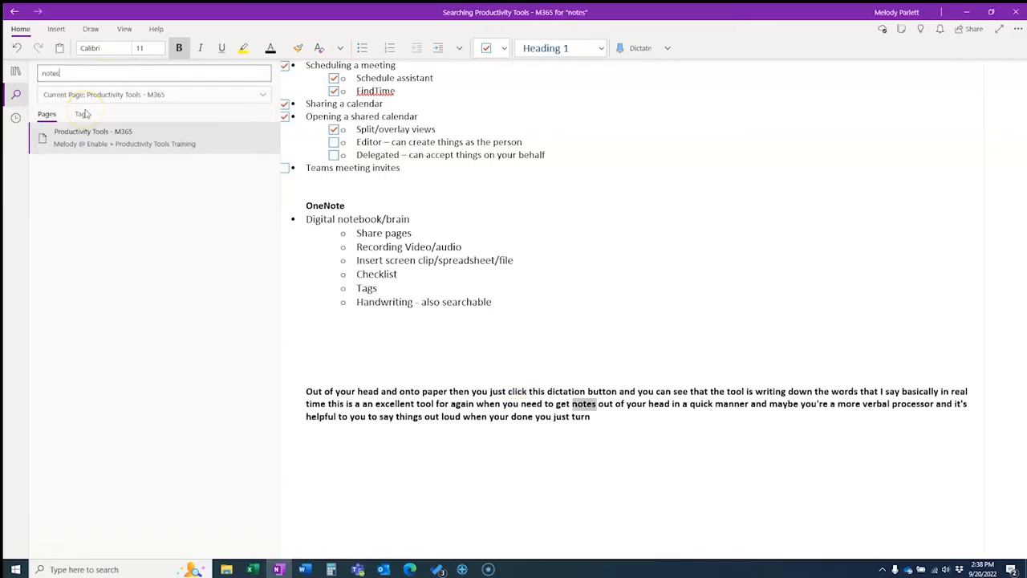
scroll(478, 358, "down", 2)
scroll(477, 357, "up", 5)
scroll(472, 353, "down", 6)
scroll(481, 361, "up", 6)
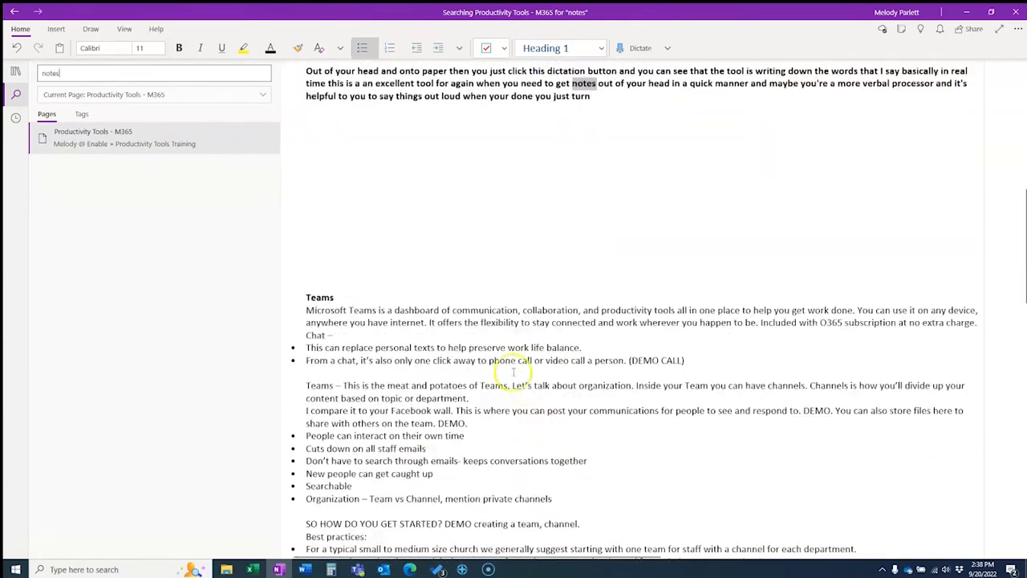
scroll(473, 315, "up", 5)
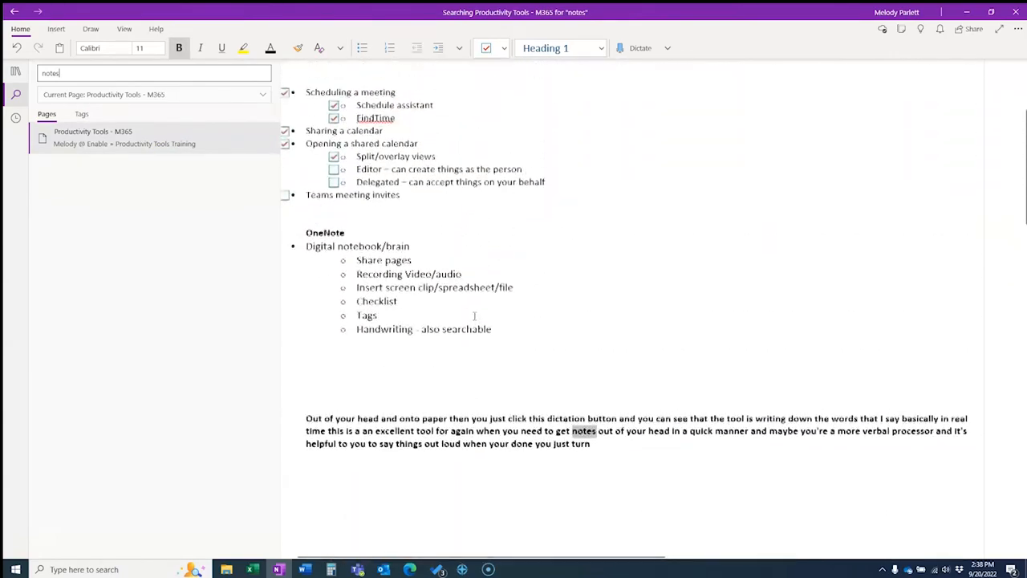
scroll(474, 316, "up", 1)
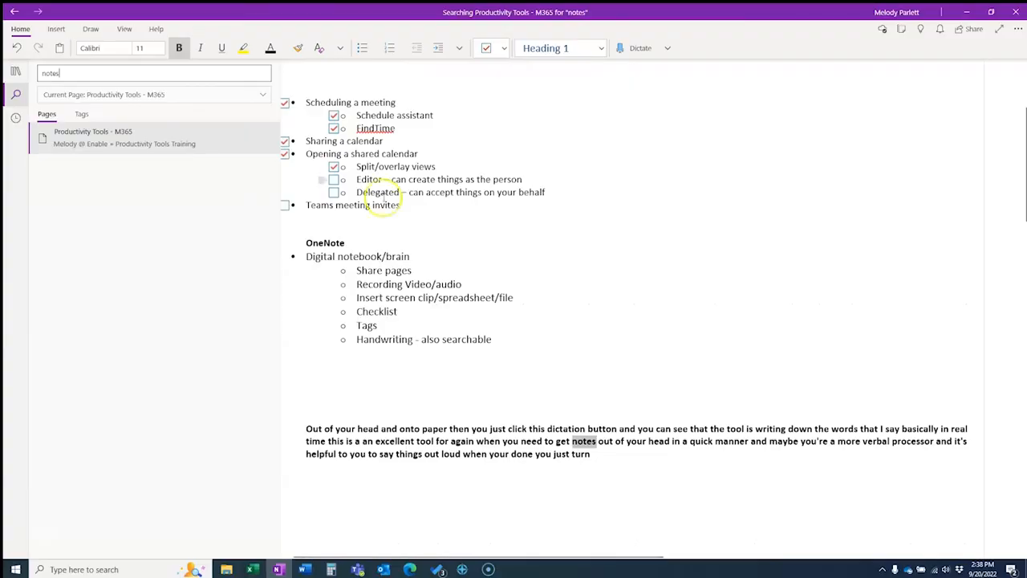
left_click(58, 33)
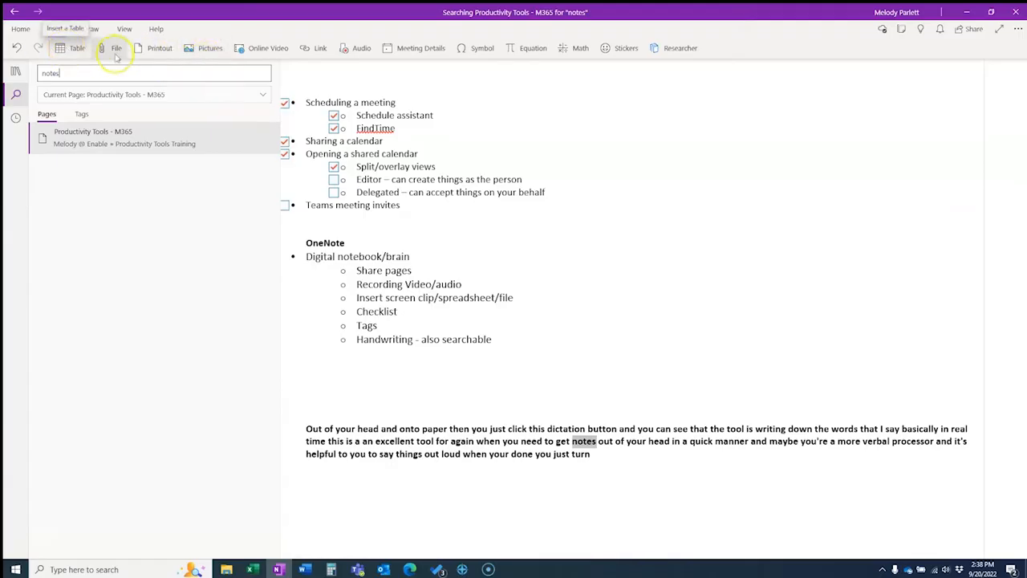
scroll(383, 207, "right", 1)
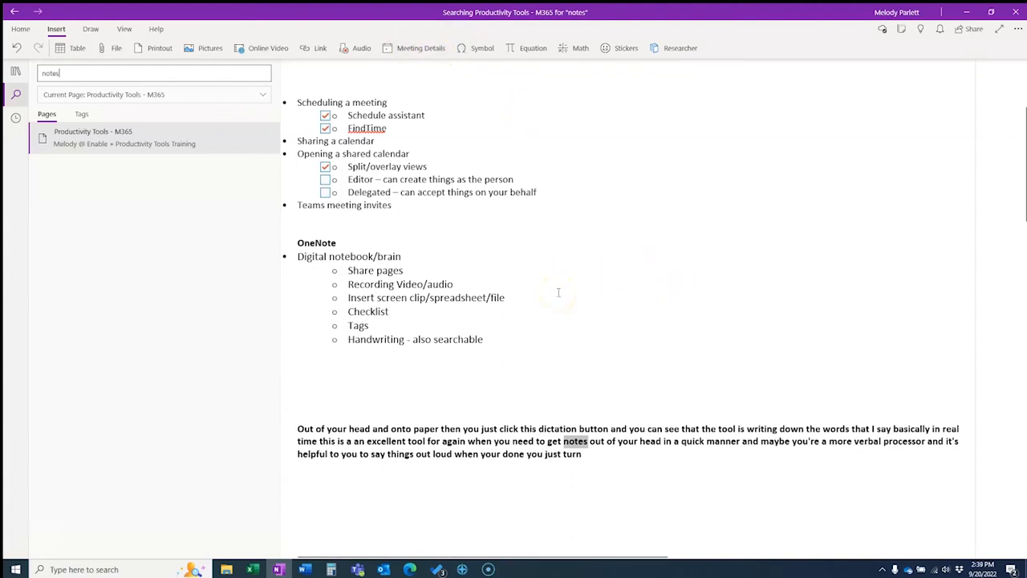
scroll(558, 292, "up", 2)
scroll(558, 292, "down", 2)
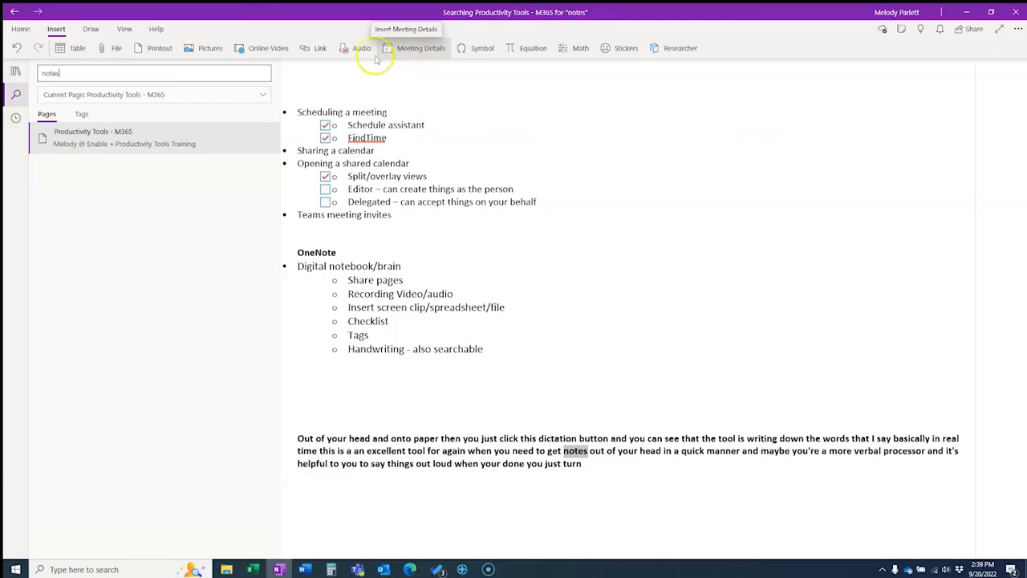
scroll(438, 153, "left", 1)
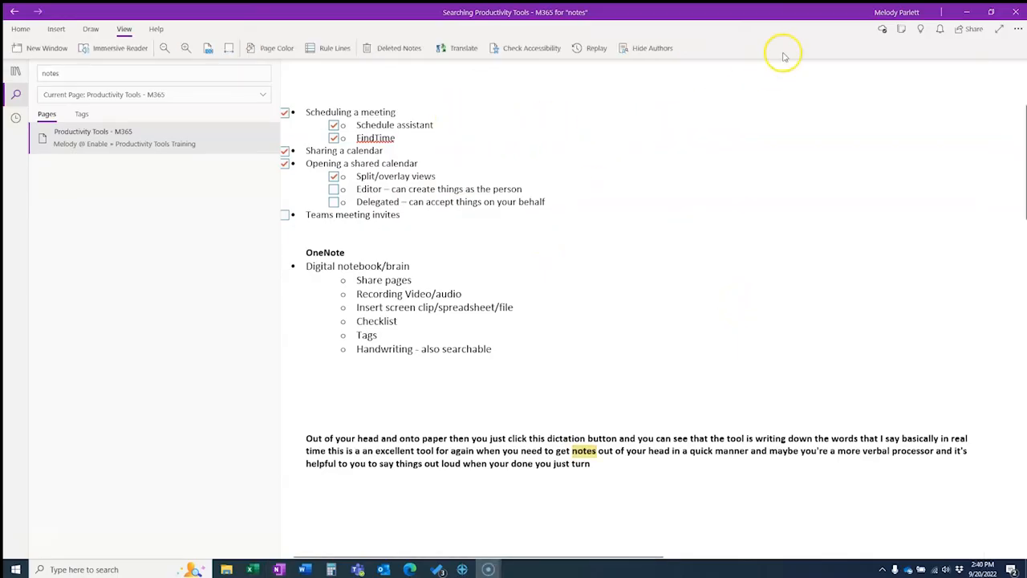
Start sharing the notebook by link, with editing for people in the organization, and add a colleague as recipient.
left_click(972, 32)
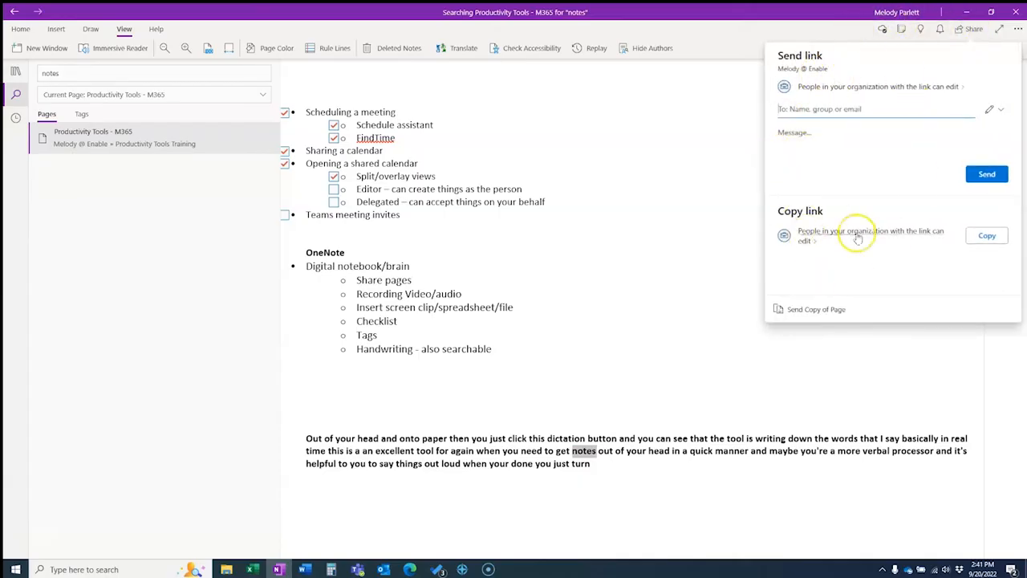
left_click(846, 114)
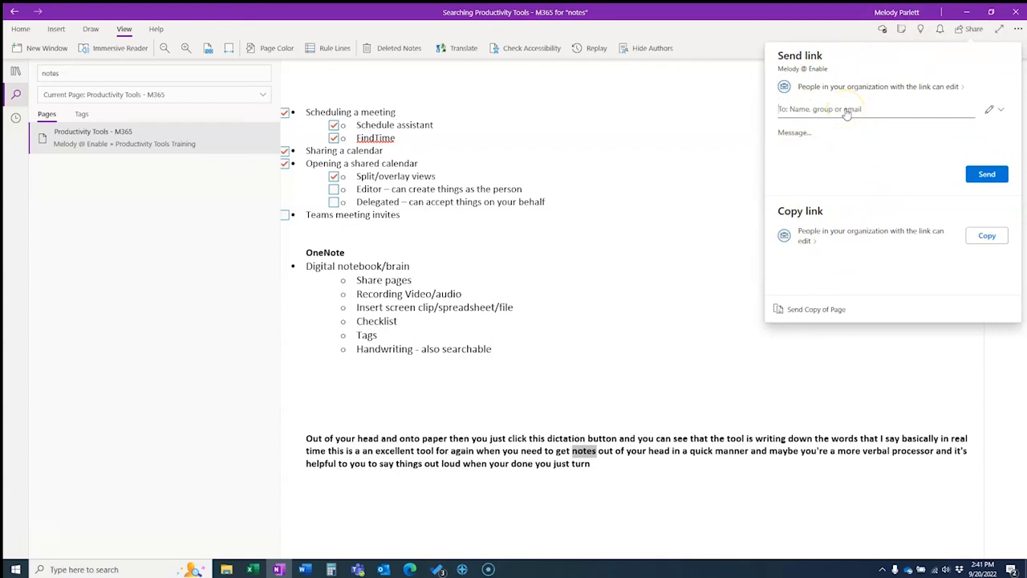
type("rac")
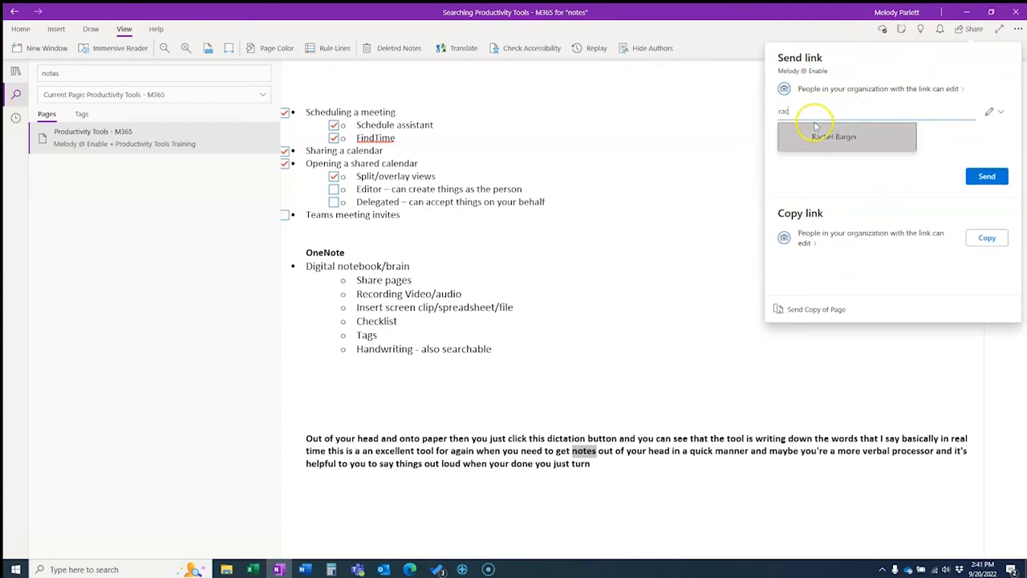
left_click(815, 133)
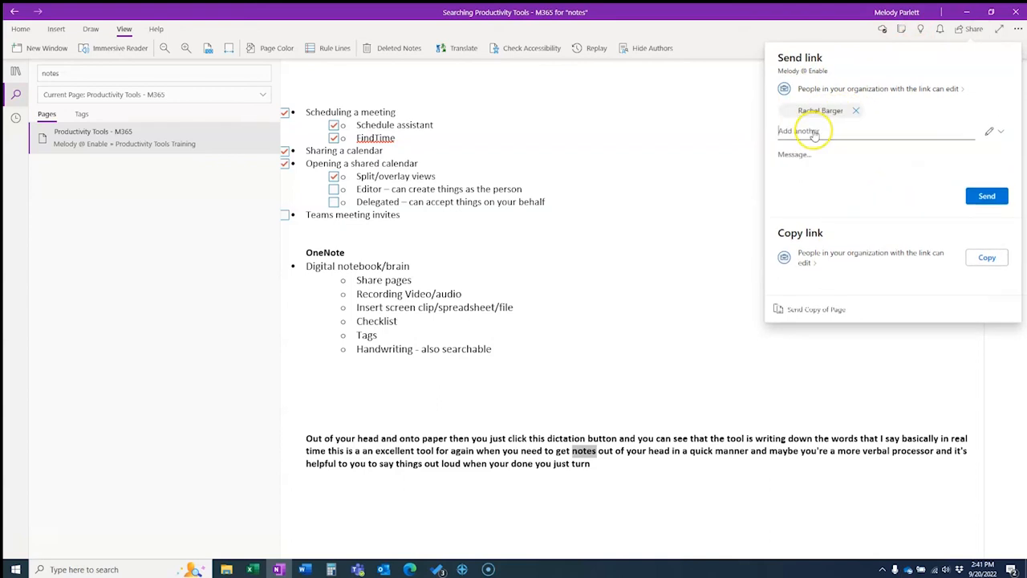